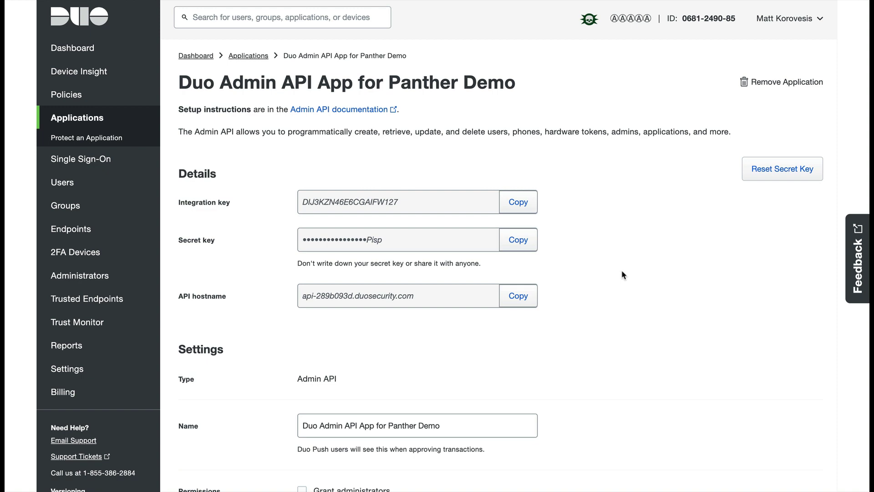
- Check that Grant read log is ticked under the Admin API app's Permissions
scroll(621, 275, "down", 7)
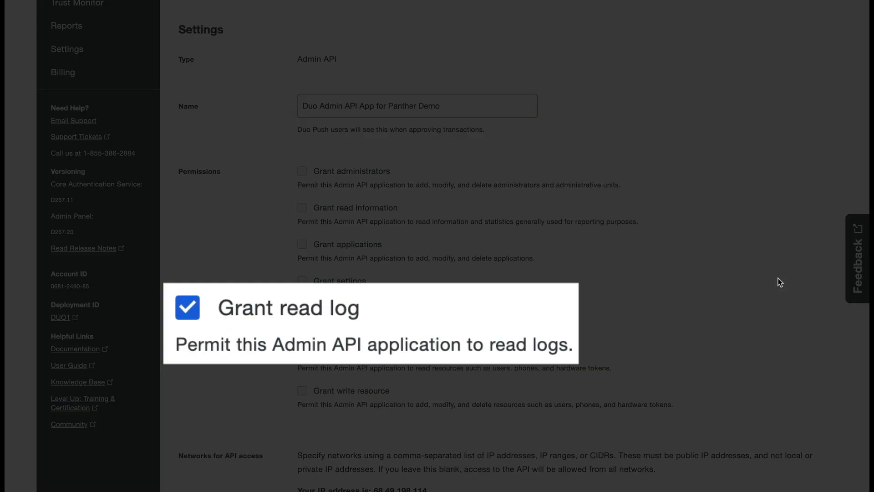
scroll(777, 277, "up", 7)
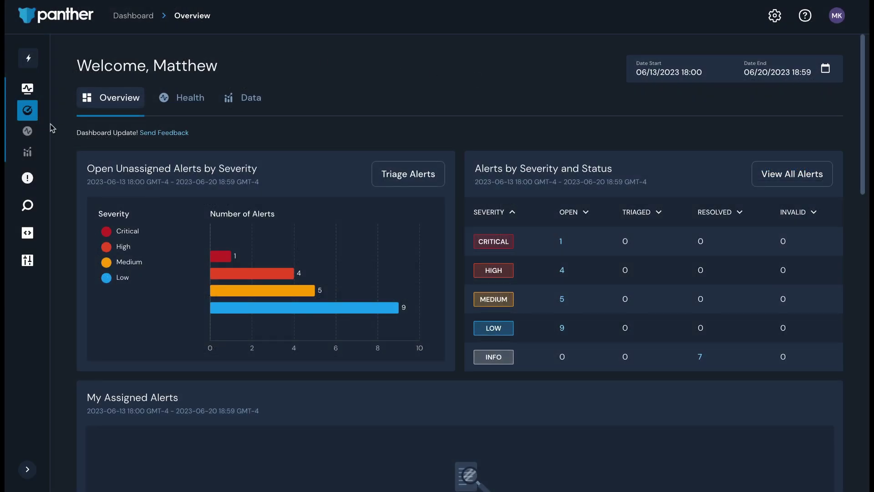
- Start a Duo log source from Log Sources > Create New, named 'Duo test source for video demo'
mouse_move(93, 241)
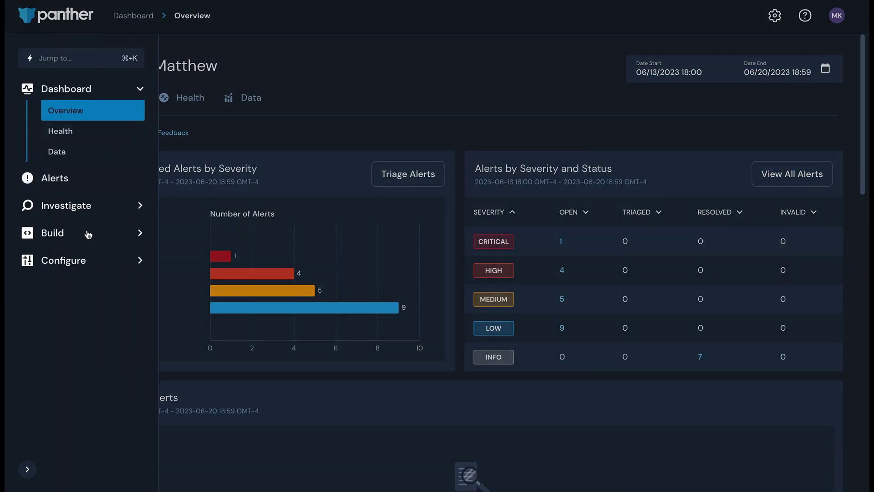
left_click(97, 263)
left_click(110, 280)
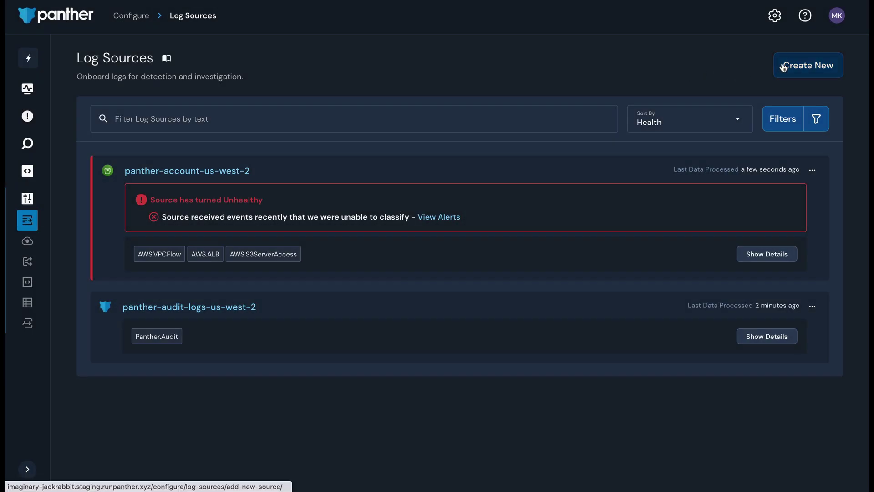
left_click(781, 65)
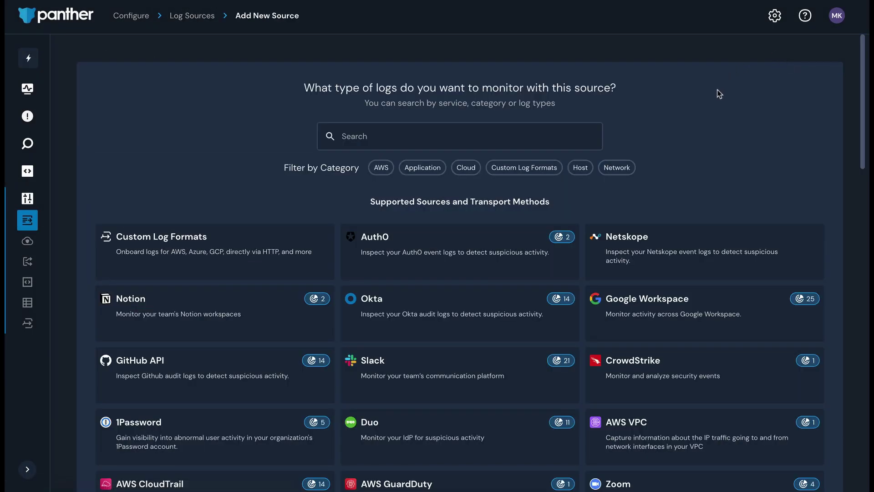
left_click(525, 431)
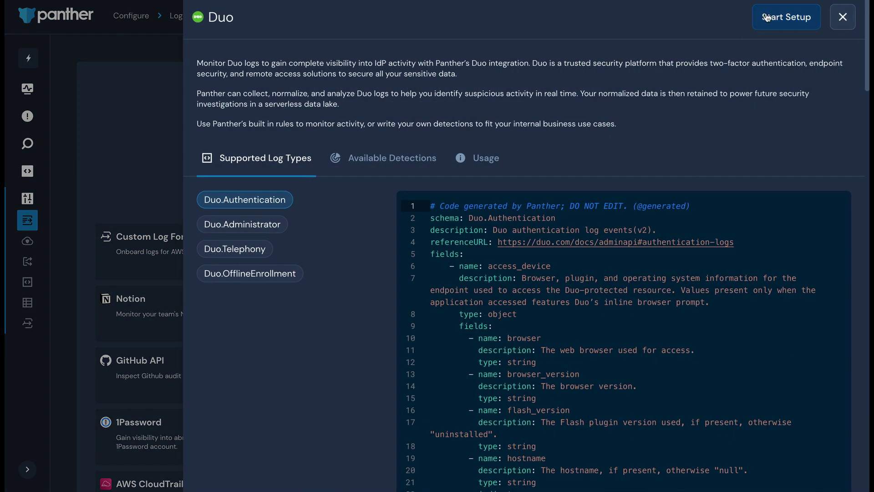
left_click(736, 18)
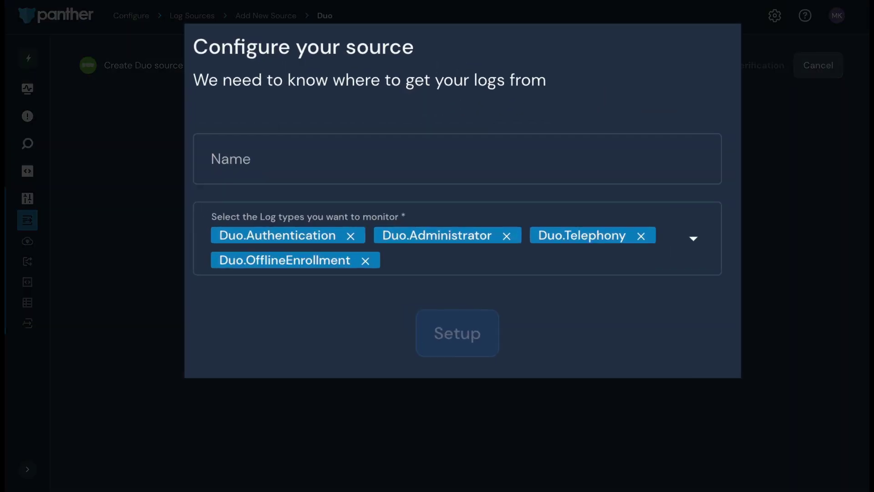
left_click(697, 154)
type("D")
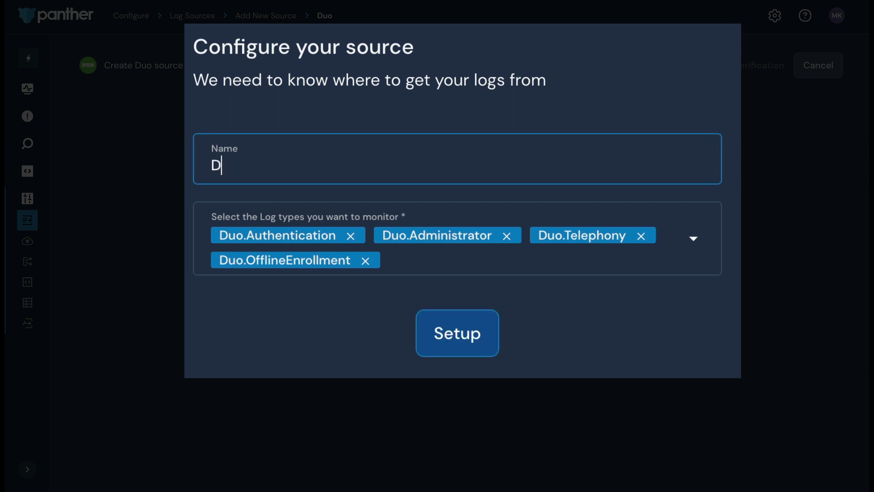
type("uo test source fo")
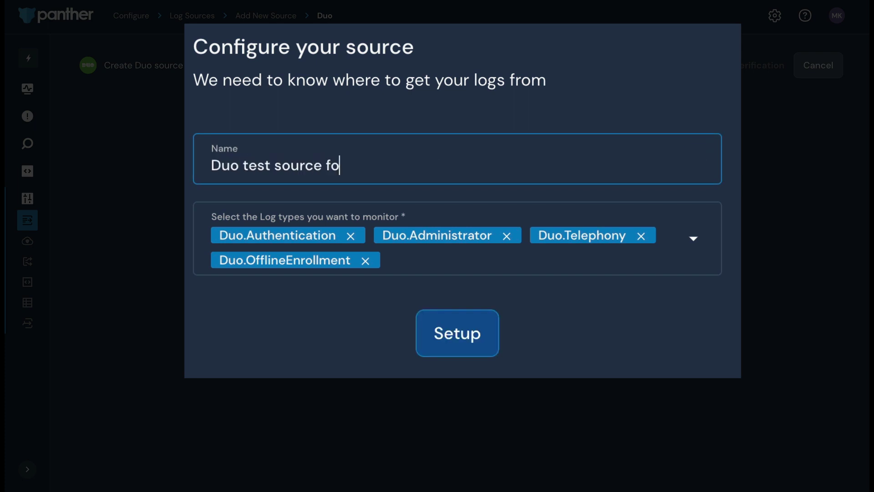
type("r video demo")
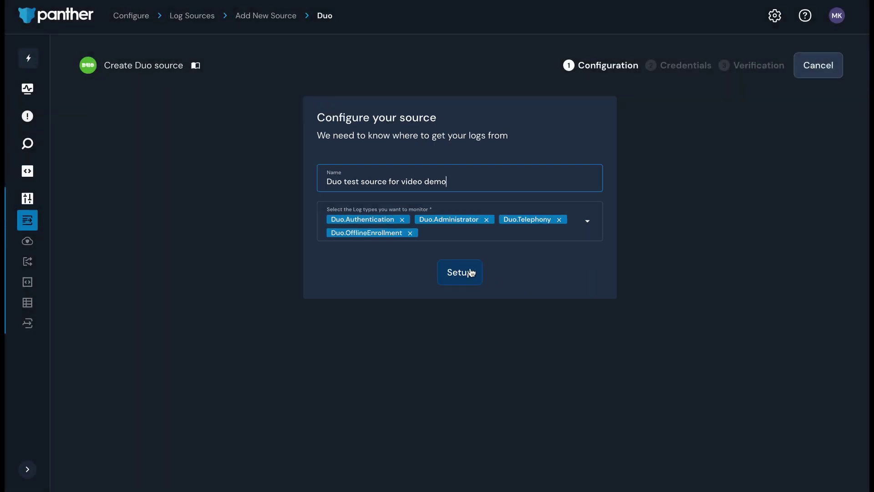
- Copy the Duo integration key and secret key from the notes into the credentials form
left_click(459, 333)
key("ctrl+Left")
left_click_drag(136, 68, 55, 68)
key("super+c")
key("ctrl+Right")
key("ctrl+Left")
left_click_drag(216, 77, 56, 77)
key("super+c")
key("ctrl+Right")
left_click(476, 236)
key("super+v")
- Fill in the Duo API hostname and submit the credentials for verification
key("ctrl+Left")
left_click_drag(184, 91, 59, 88)
key("super+c")
key("ctrl+Right")
left_click(429, 278)
key("super+v")
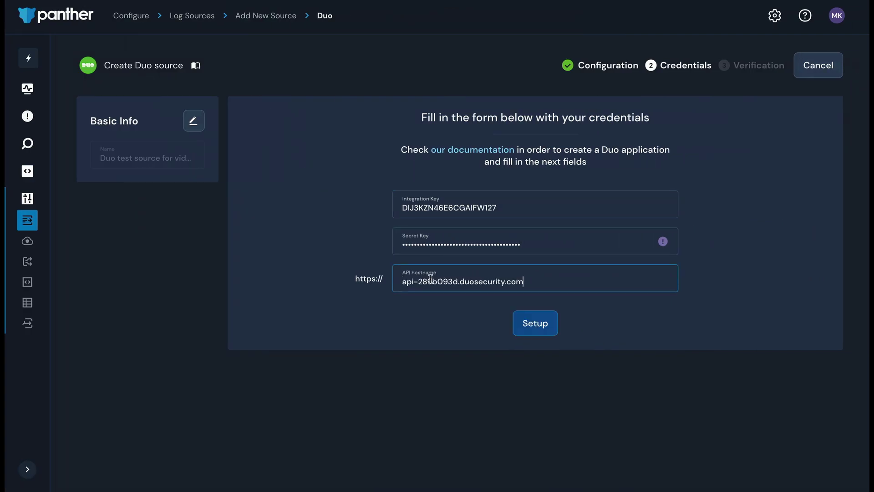
left_click(633, 333)
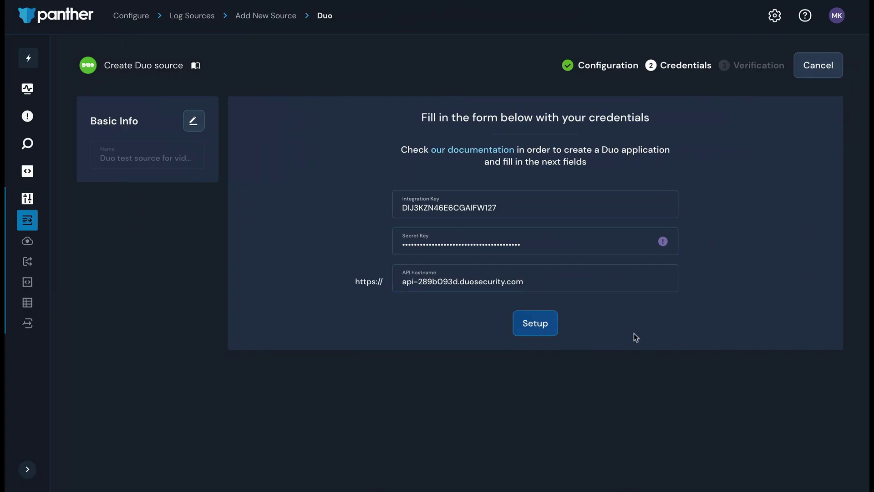
left_click(548, 318)
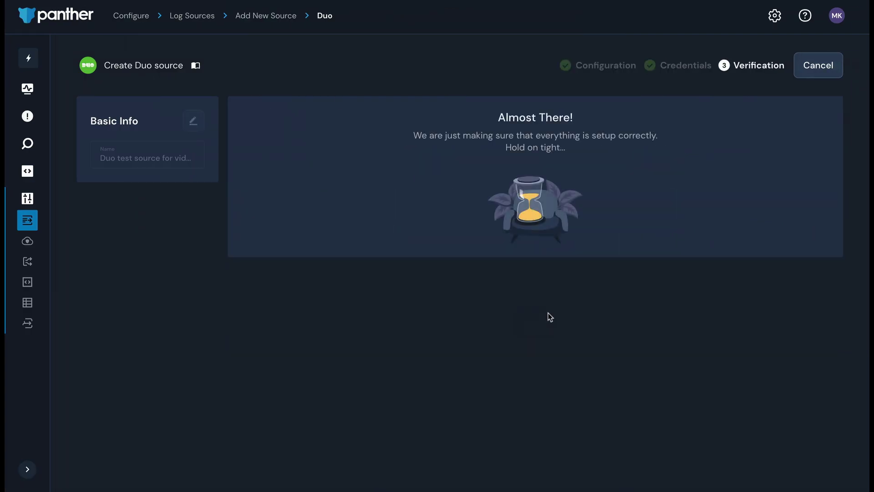
- Enable the Panther Duo Pack and the Panther Credential Security Pack
scroll(770, 103, "down", 5)
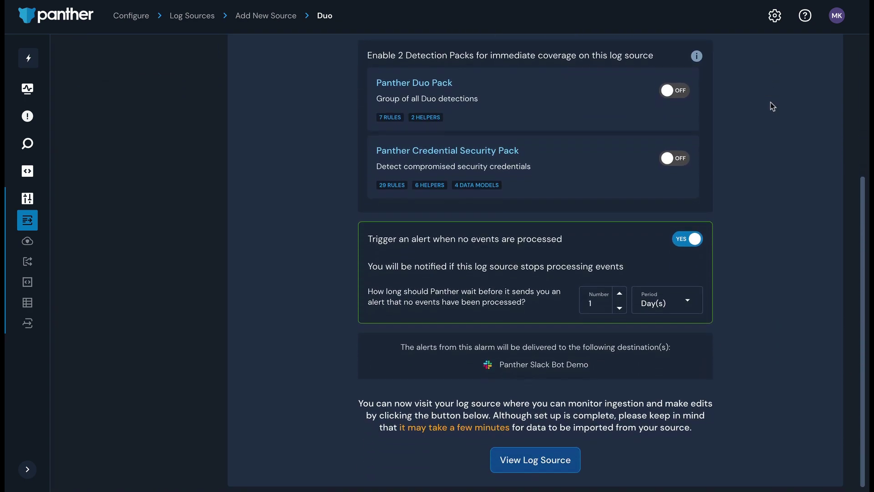
left_click(674, 90)
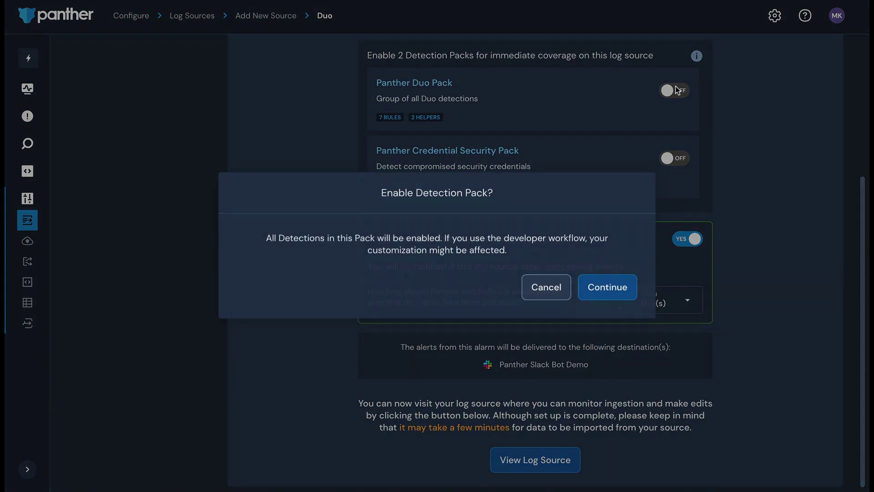
left_click(601, 295)
left_click(674, 158)
left_click(610, 288)
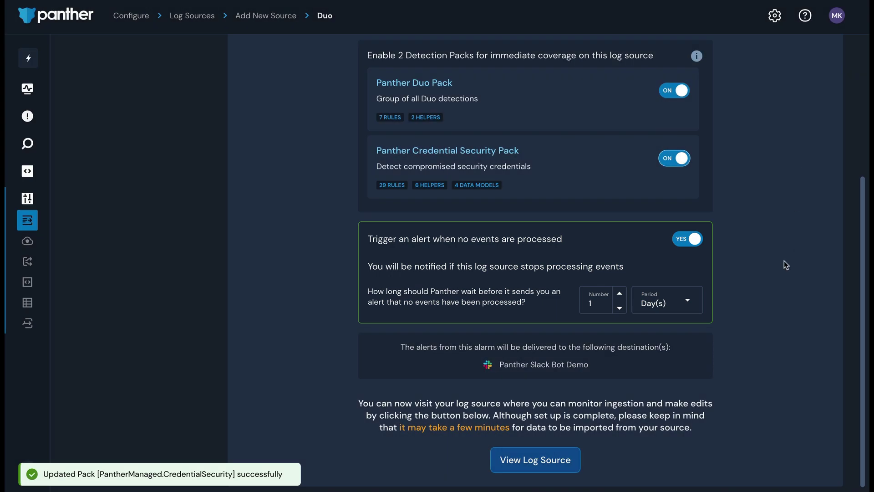
- Open the new Duo source and scroll through its Overview Stats
left_click(565, 454)
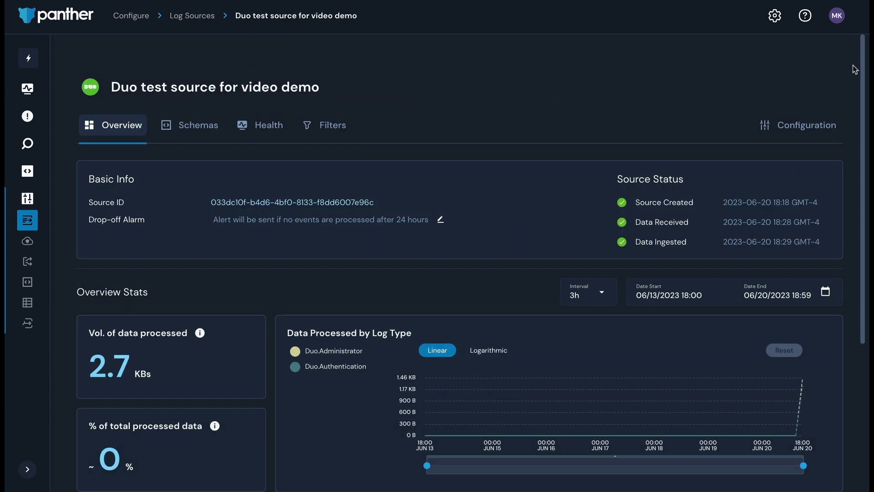
scroll(854, 69, "down", 5)
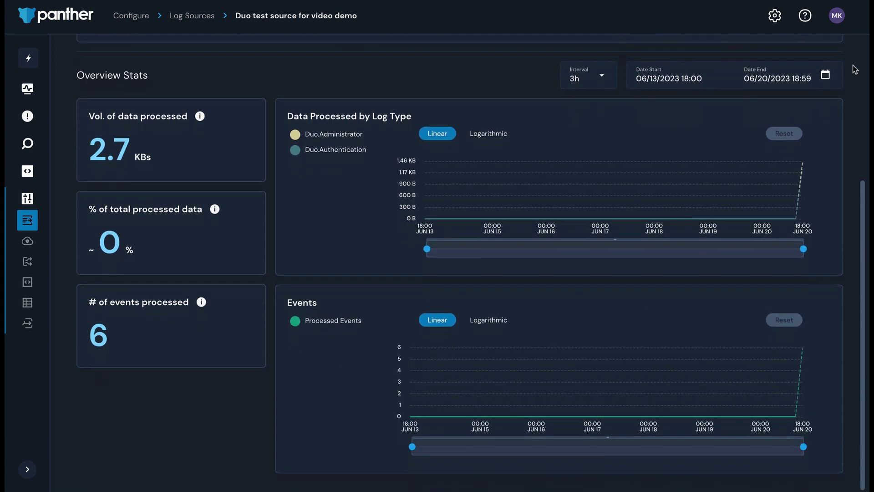
scroll(854, 69, "down", 1)
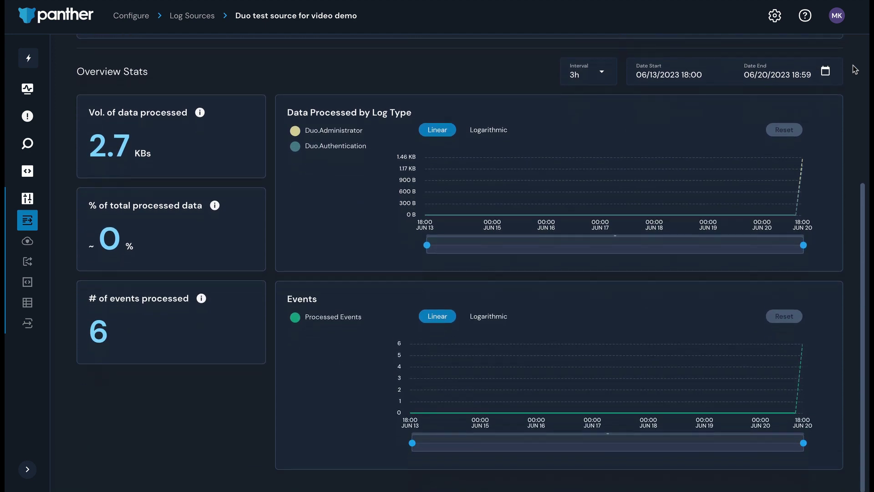
scroll(854, 69, "up", 5)
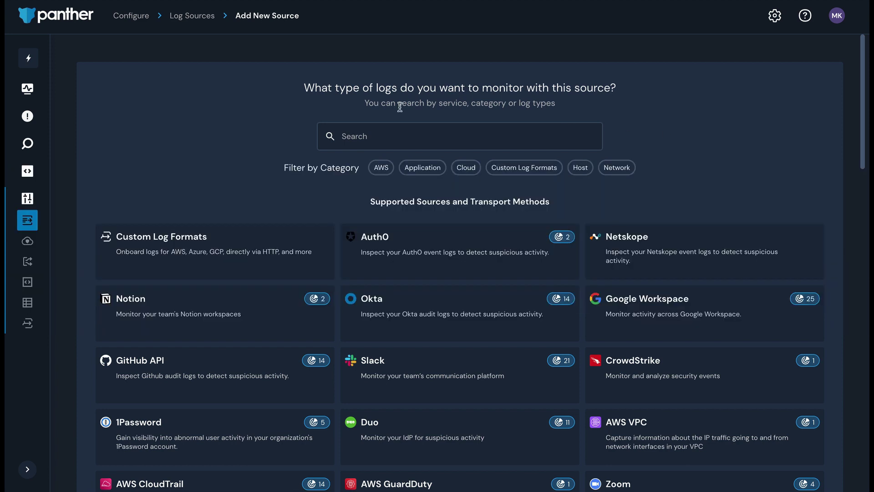
- Start an HTTP source 'Test HTTP Source for Video' with log type Custom.SchemaforHTTPVideoDemo
left_click(319, 237)
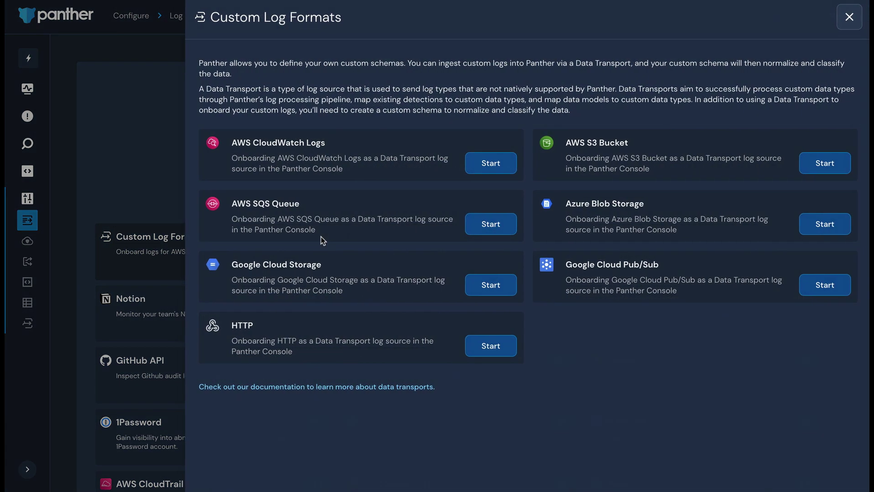
left_click(500, 342)
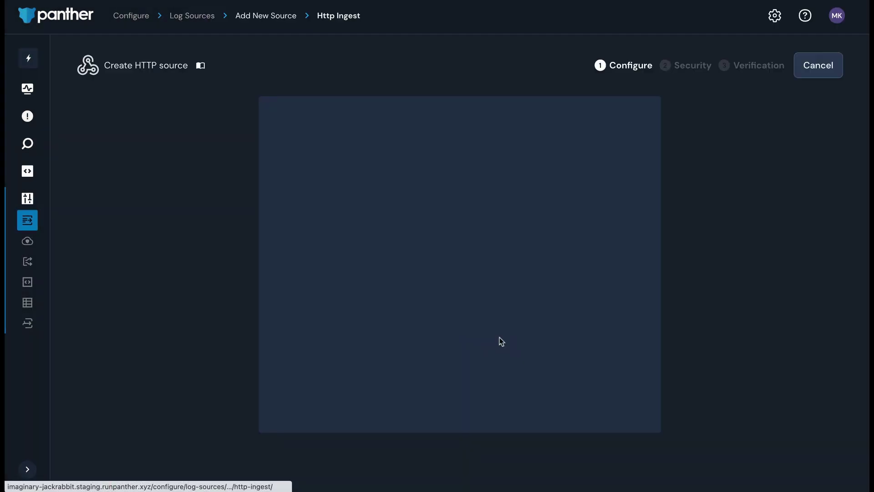
left_click(612, 171)
type("Test HTTP Source for Video")
key("Tab")
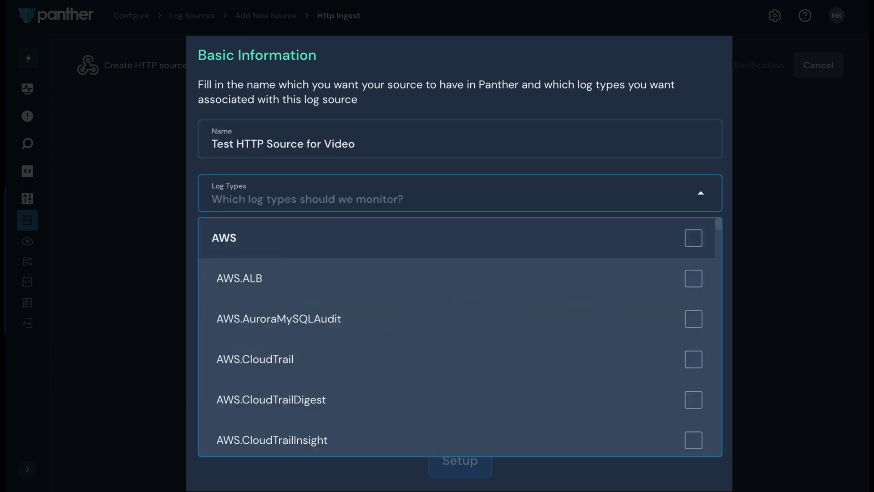
type("httpvi")
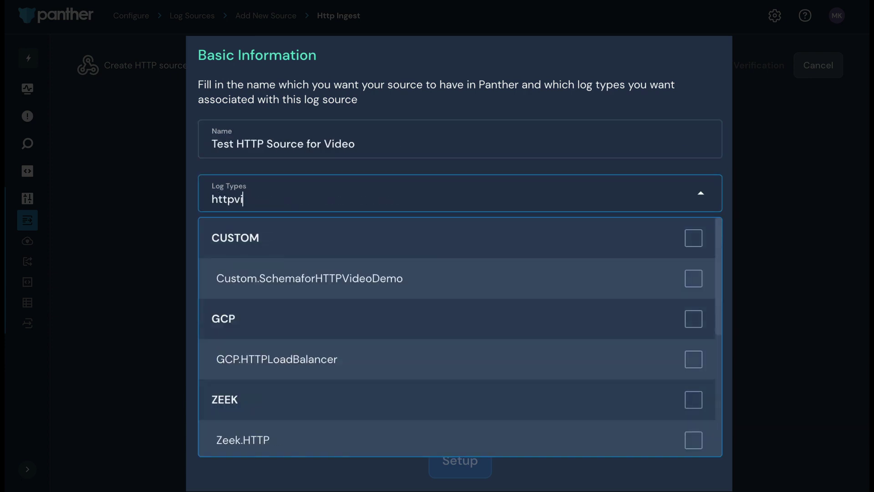
left_click(703, 278)
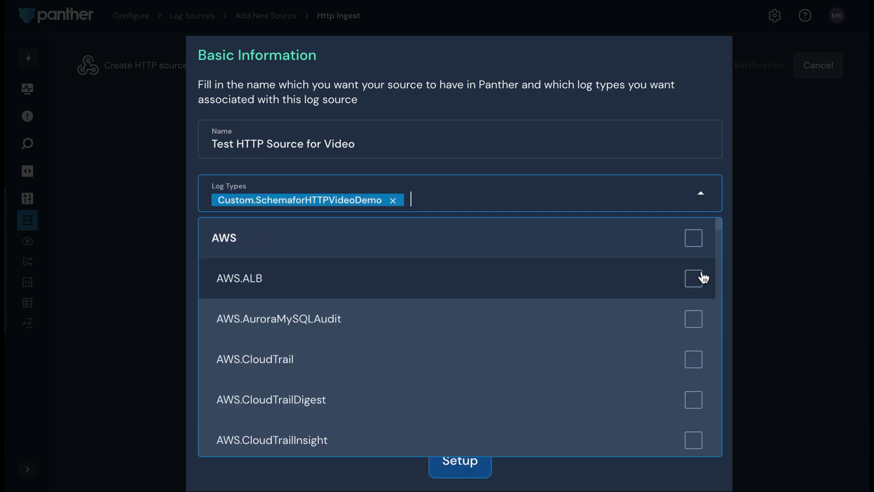
left_click(764, 235)
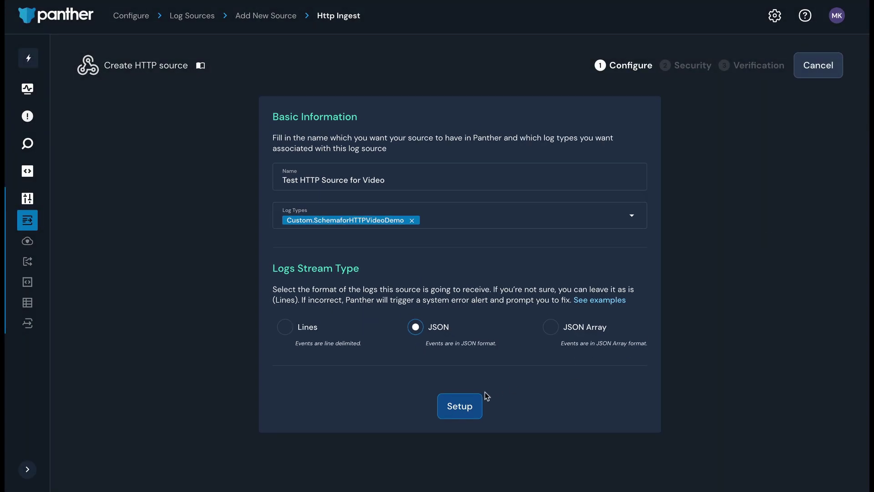
- Set Basic authentication with a username and password, then create the HTTP source
left_click(473, 403)
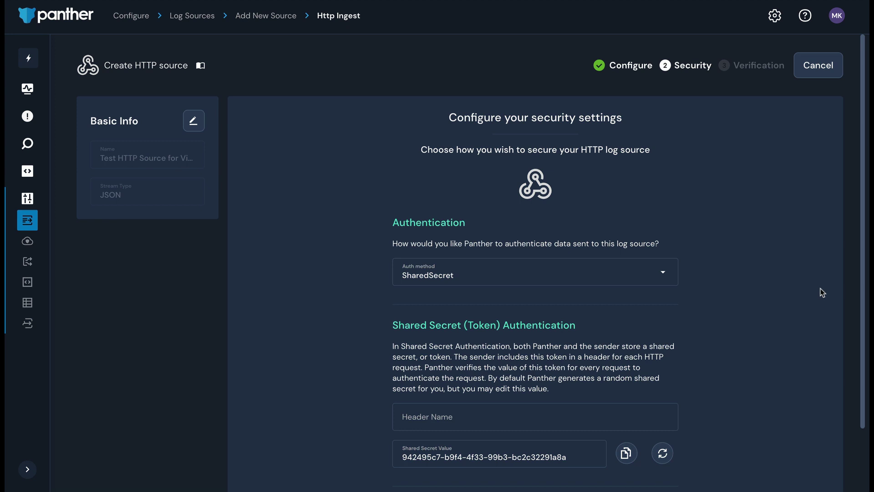
scroll(820, 288, "down", 2)
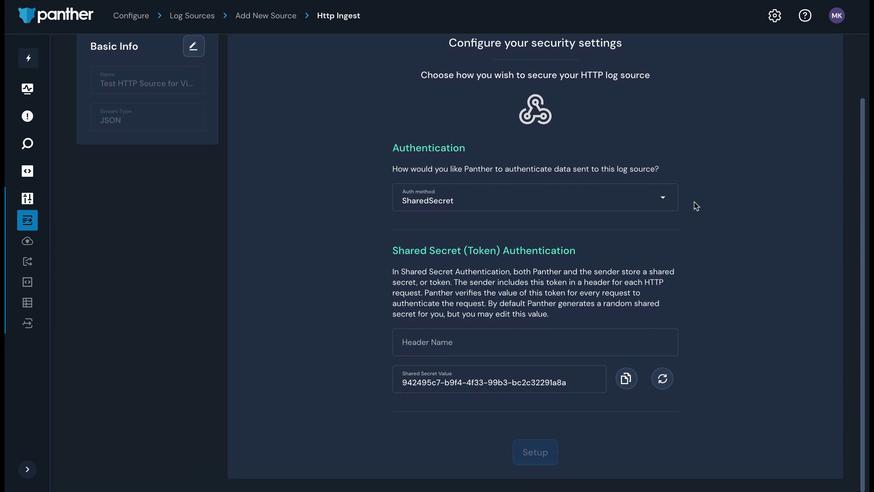
left_click(661, 201)
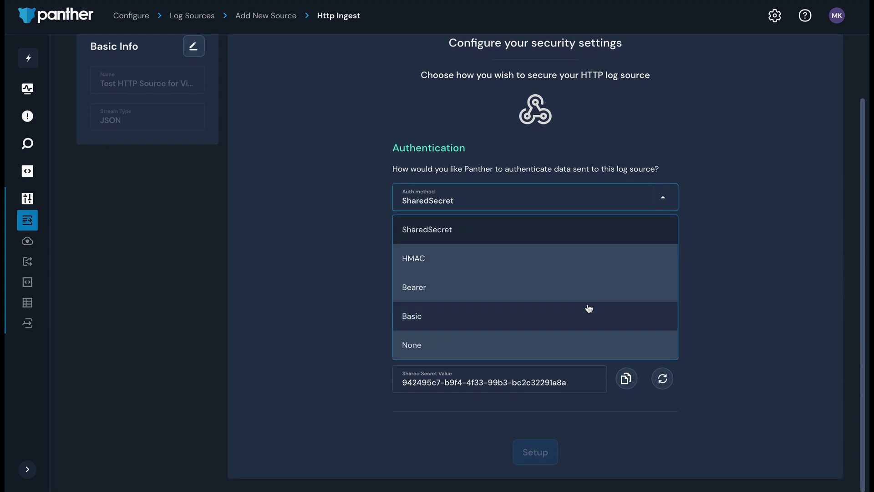
left_click(587, 305)
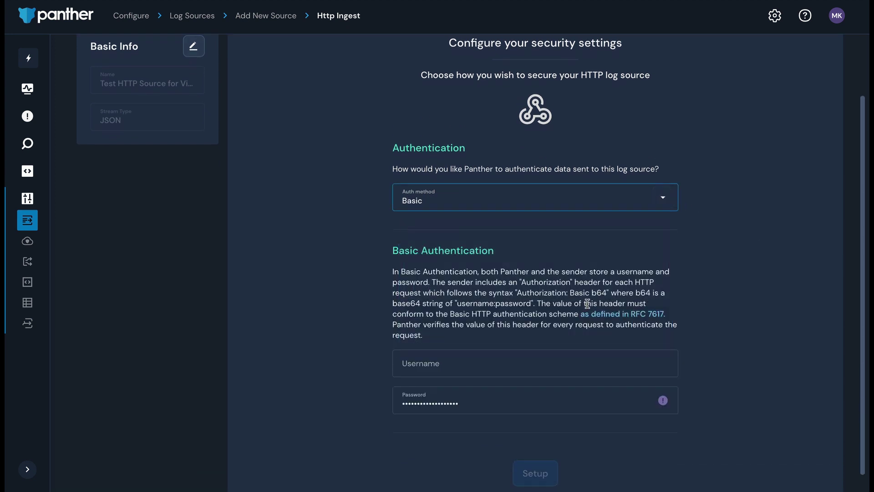
left_click(585, 364)
type("username1")
key("Tab")
type("password1234")
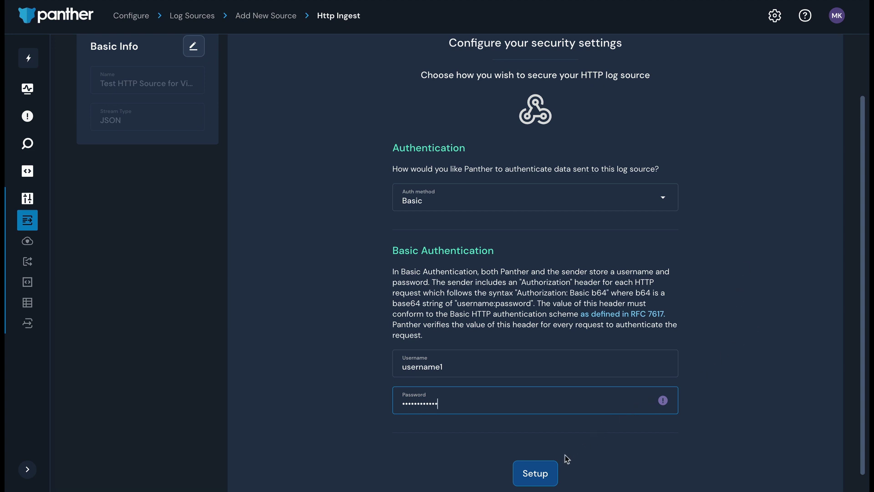
left_click(533, 472)
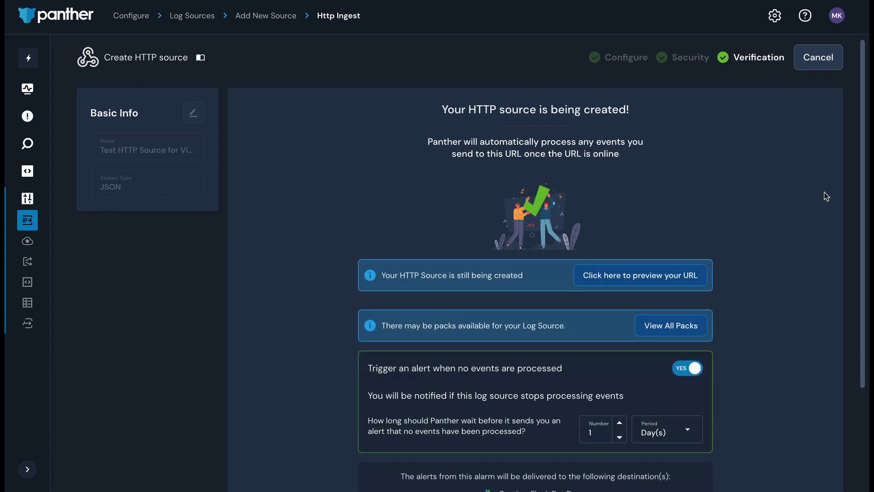
- Preview and copy the HTTP source's ingest URL, then open View Log Source
scroll(826, 196, "down", 3)
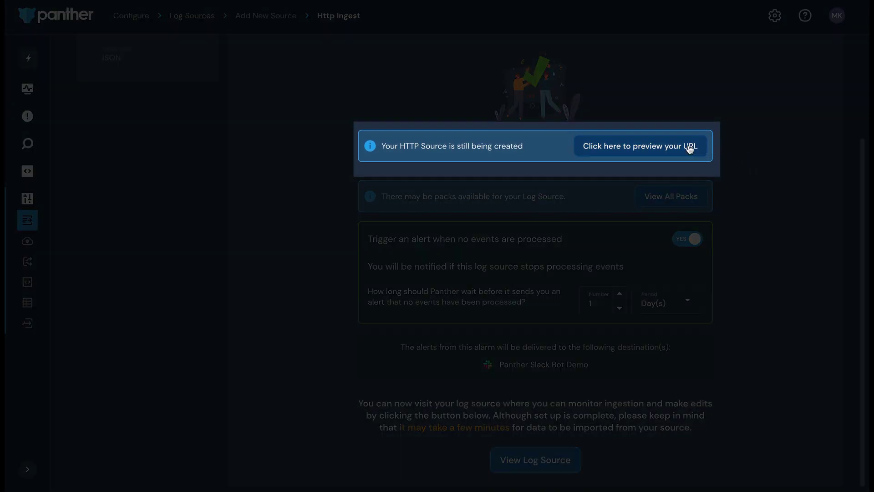
left_click(687, 146)
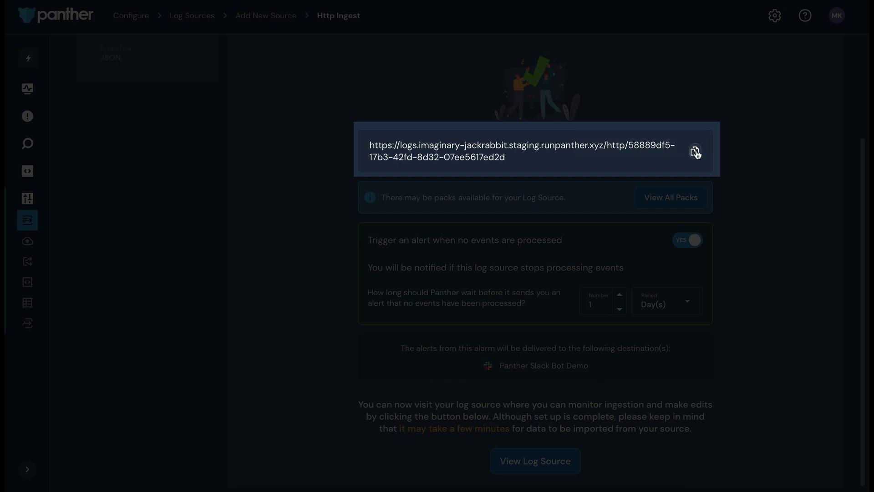
left_click(695, 152)
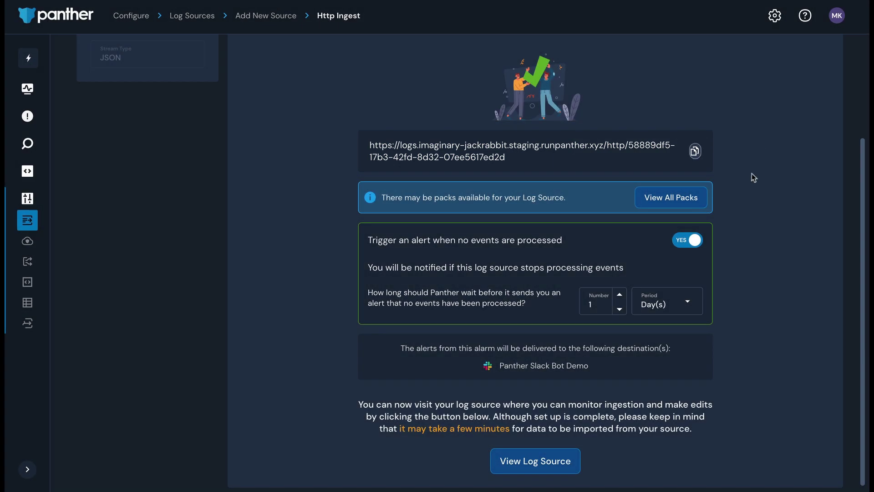
left_click(562, 459)
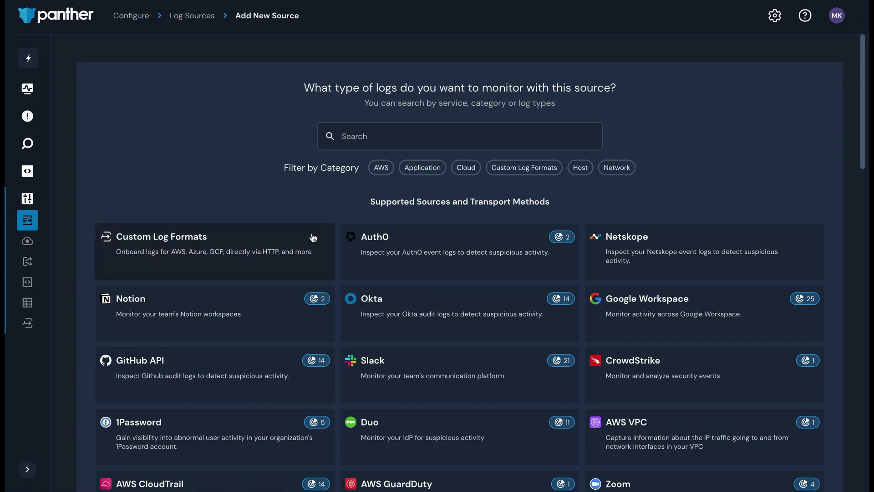
- Start an AWS S3 source 'Example S3 bucket for video' with the account ID and bucket examples3bucketforvideo
left_click(310, 236)
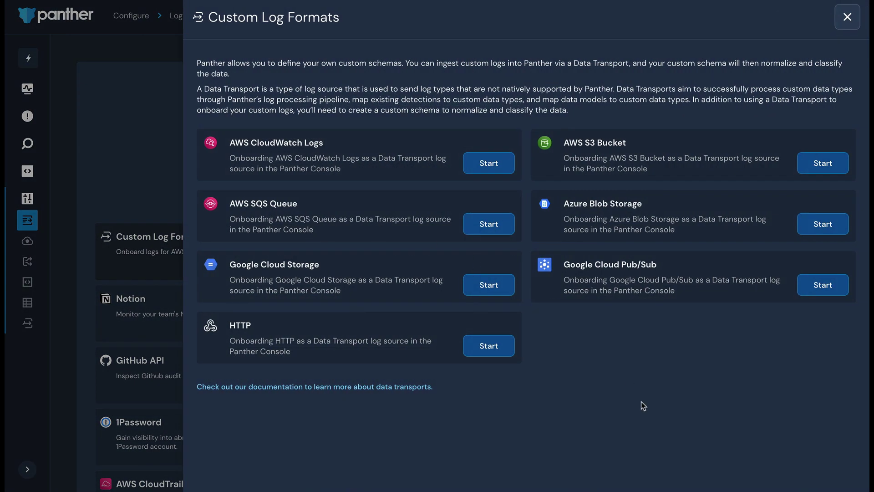
left_click(808, 164)
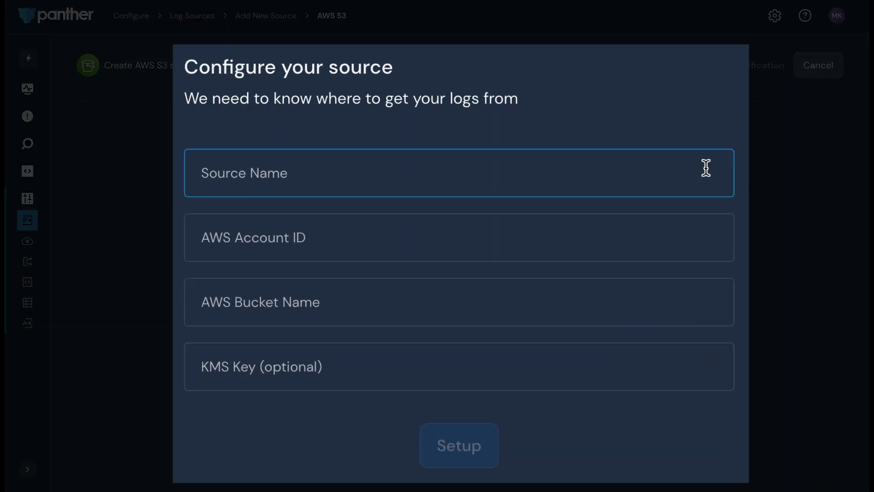
left_click(600, 208)
type("Example S3 bucket for vid")
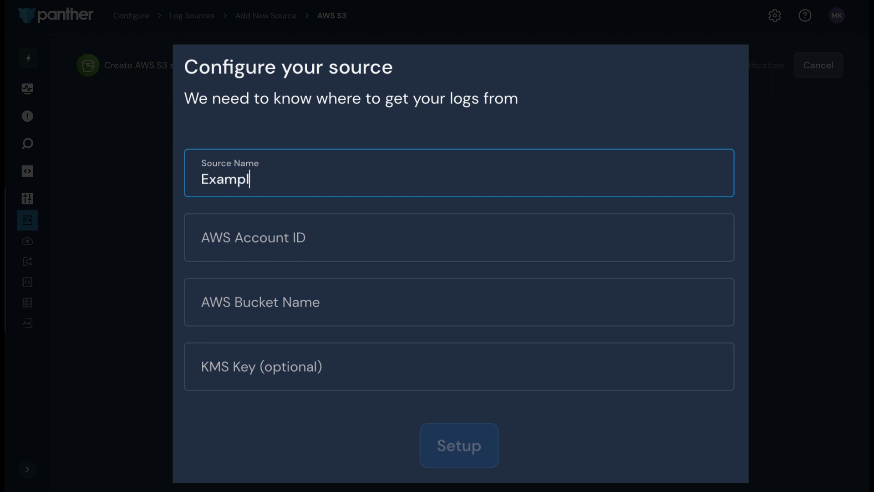
type("eo")
key("Tab")
key("ctrl+v")
key("Tab")
type("exm")
key("BackSpace")
type("amples3bucketforvideo")
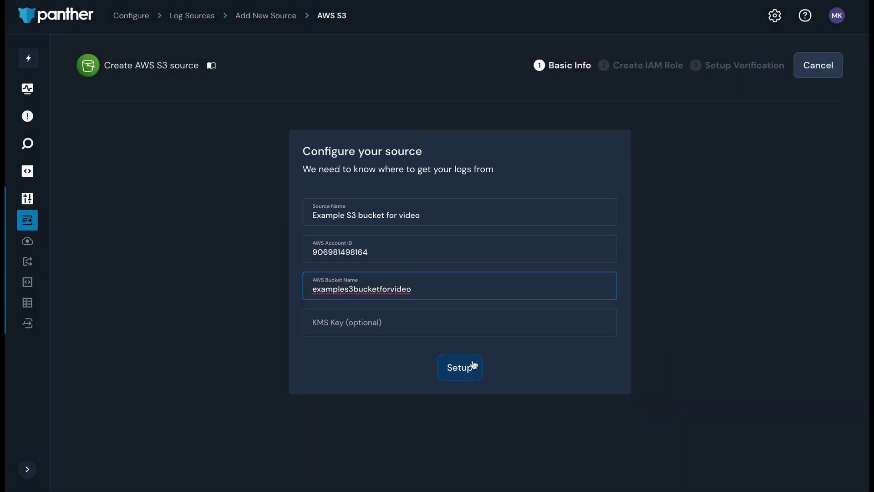
- Save the S3 source's basic info and choose 'Using the AWS Console UI' for the IAM role
left_click(459, 445)
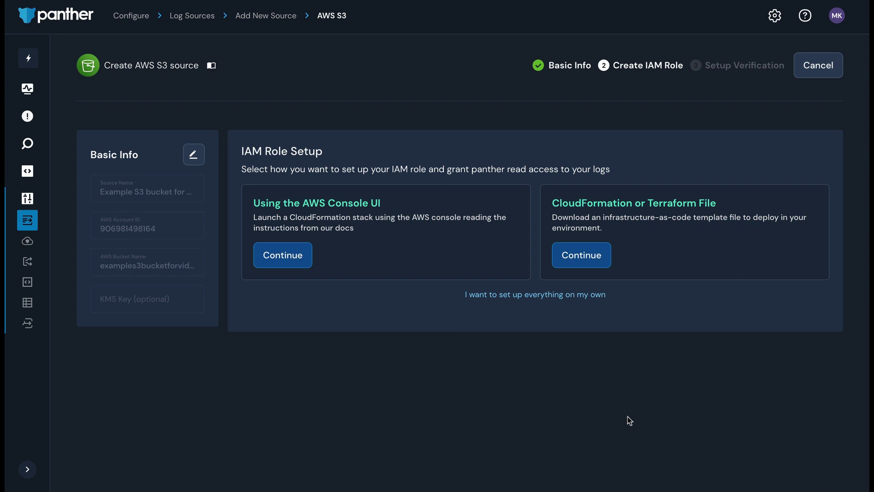
left_click(302, 254)
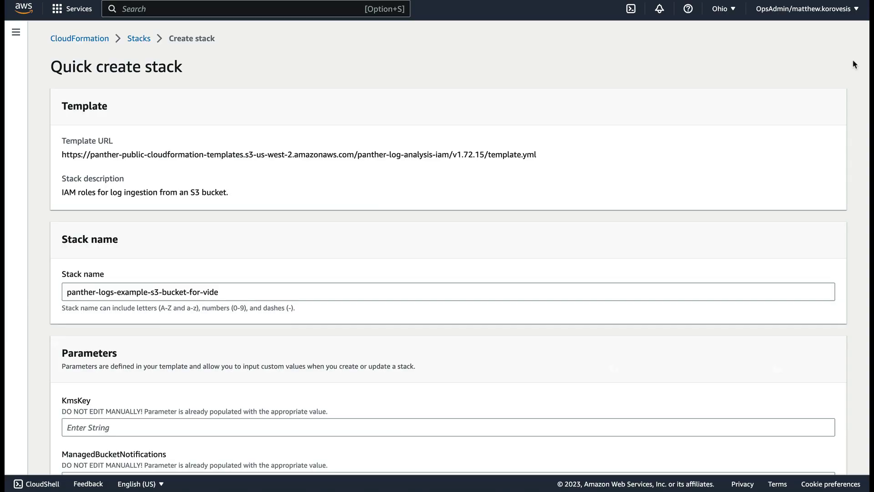
- Create the CloudFormation stack and select the RoleARN value on its Outputs tab
scroll(854, 64, "down", 8)
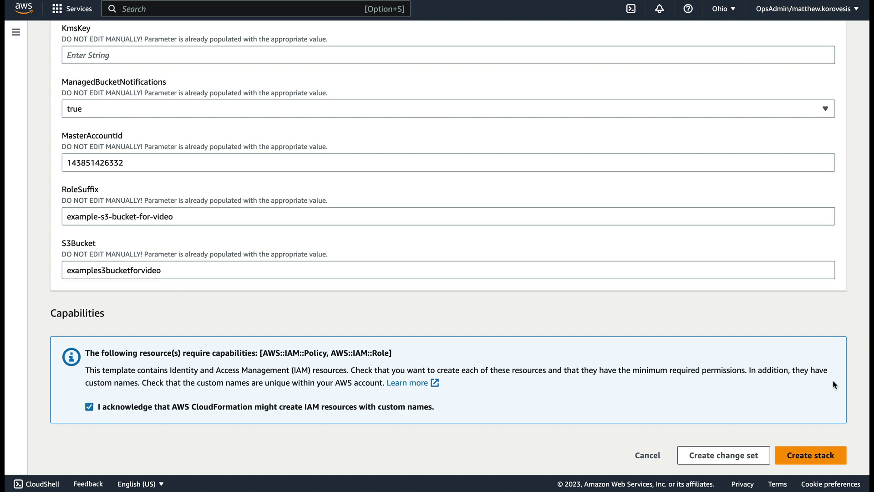
left_click(833, 450)
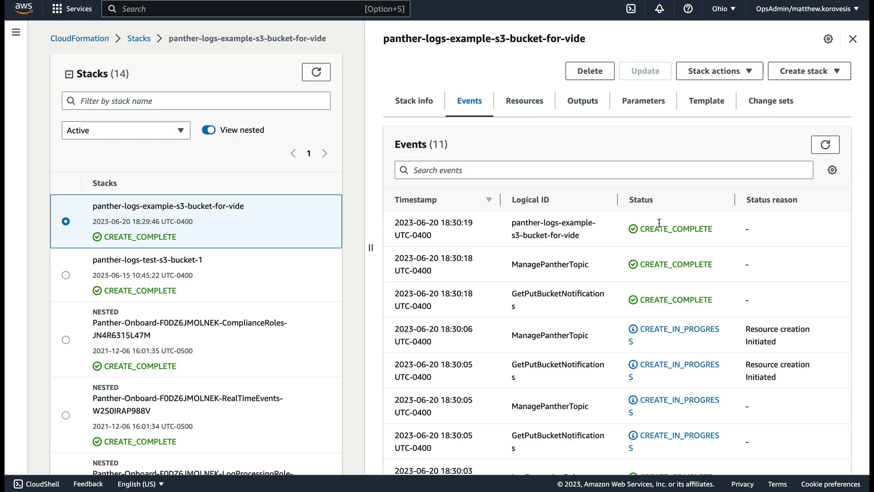
left_click(595, 102)
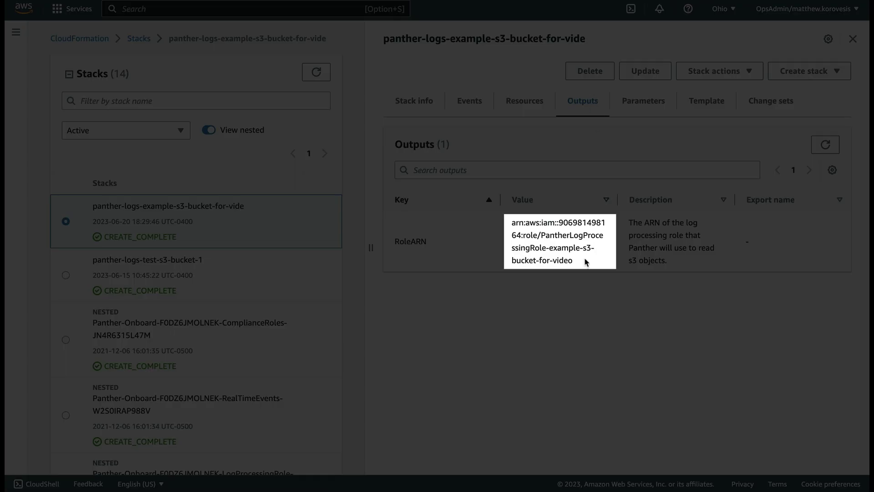
left_click_drag(585, 259, 510, 222)
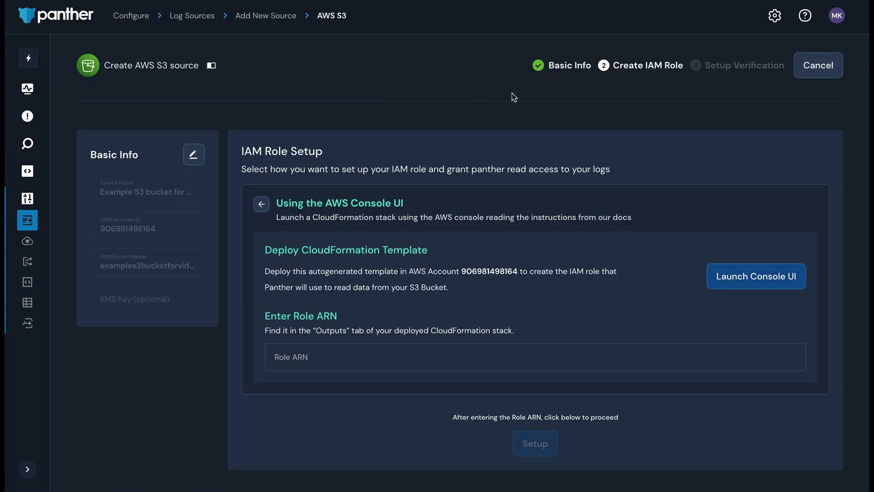
- Paste the CloudFormation role ARN into the Role ARN field and run setup verification
left_click(570, 350)
key("ctrl+v")
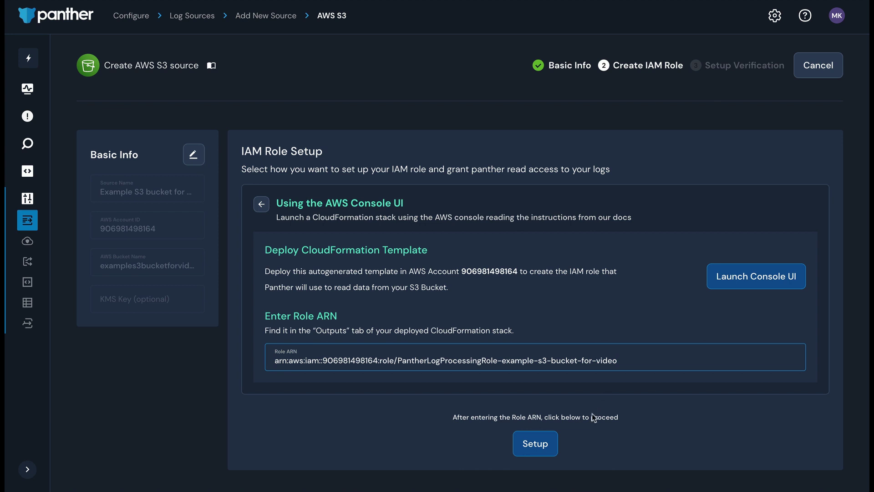
left_click(548, 439)
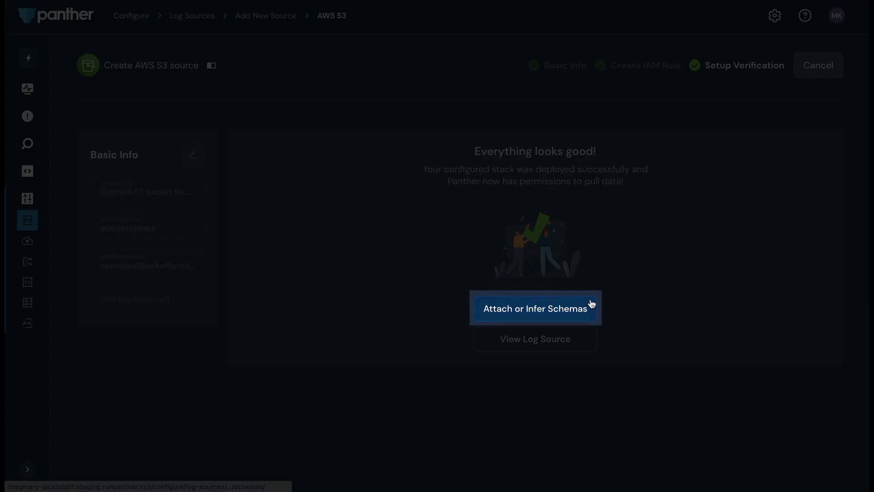
- In advanced schema mode, map the bucket's root prefix to Okta.SystemLog and save
left_click(591, 304)
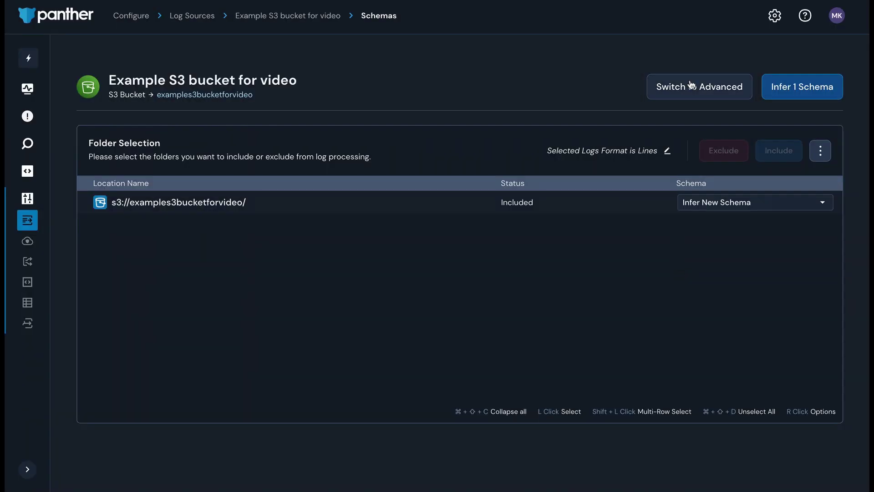
left_click(692, 86)
left_click(593, 283)
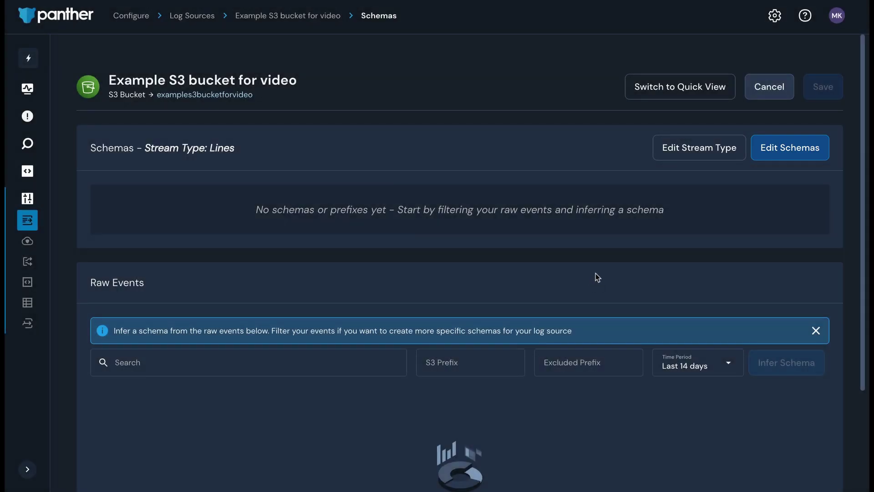
left_click(769, 141)
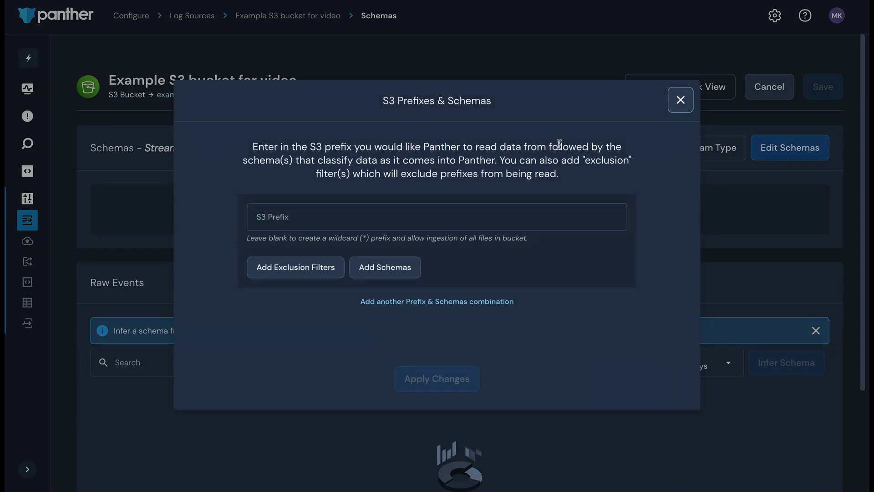
left_click(414, 268)
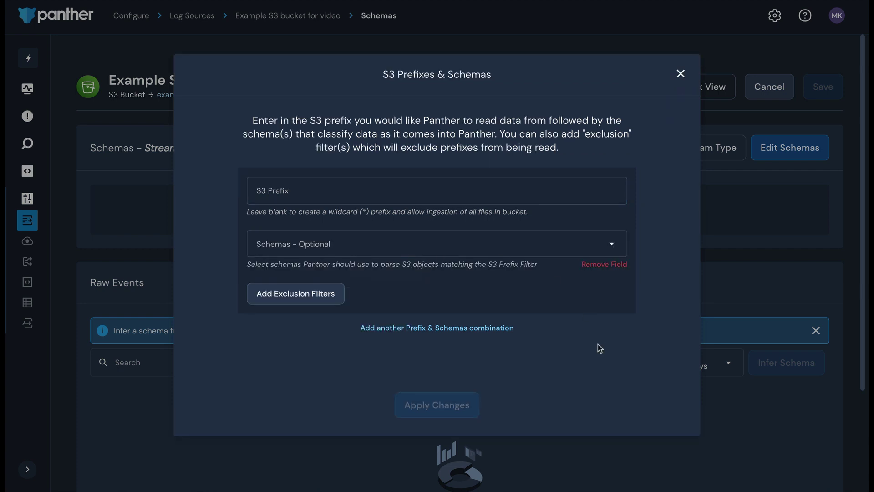
left_click(609, 244)
type("okta")
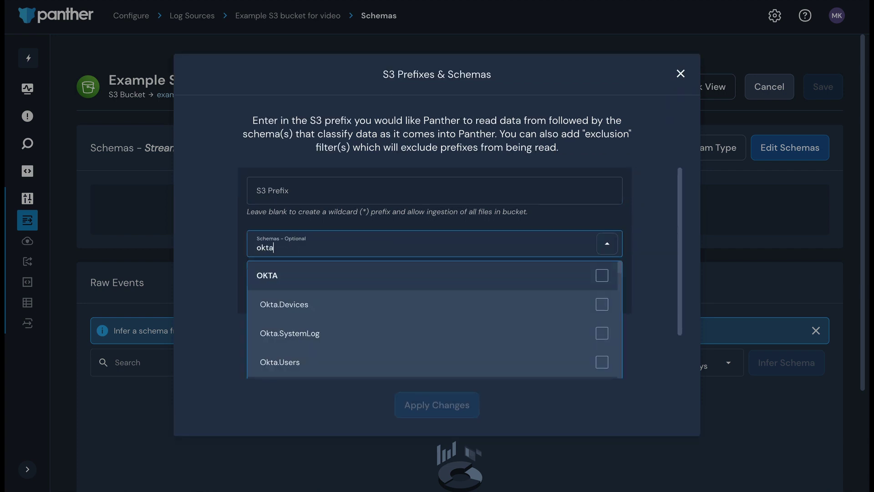
left_click(602, 333)
left_click(654, 357)
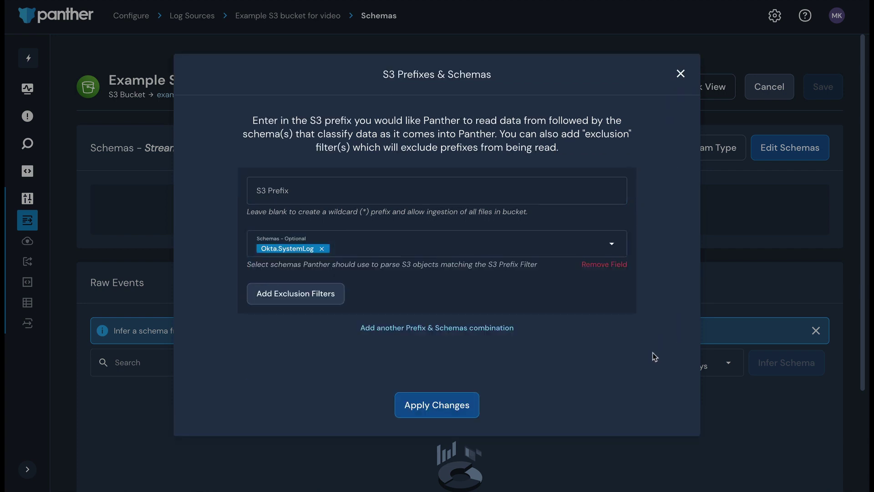
left_click(463, 401)
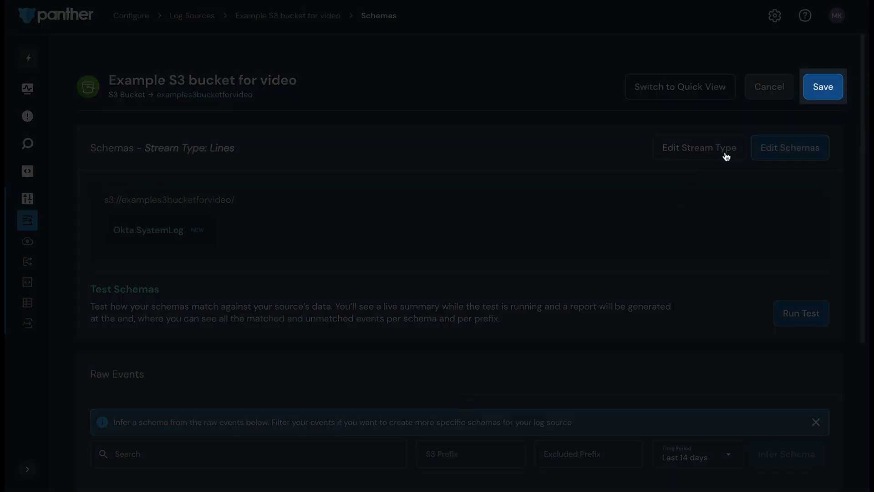
left_click(818, 87)
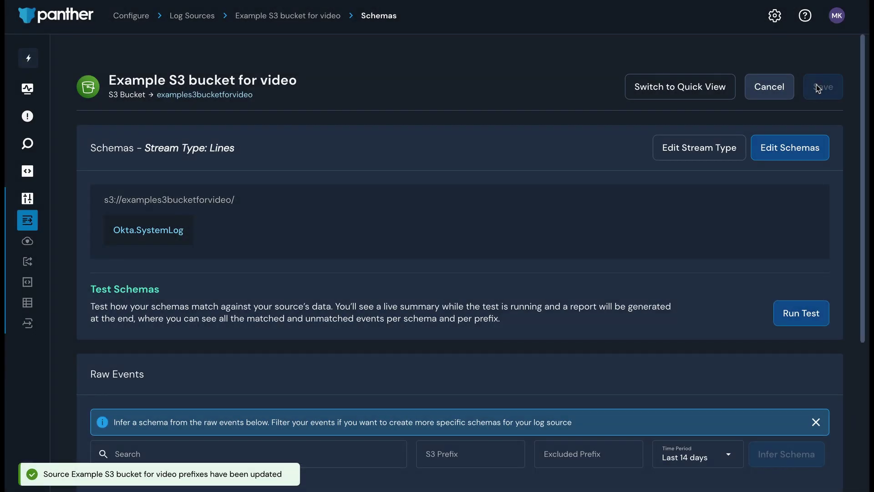
- Go to the 'Example S3 bucket for video' overview page from the breadcrumb
left_click(338, 22)
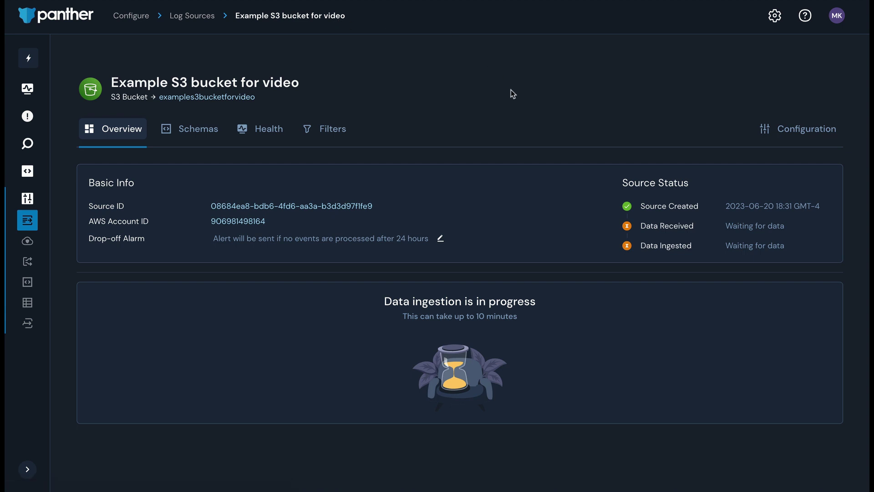